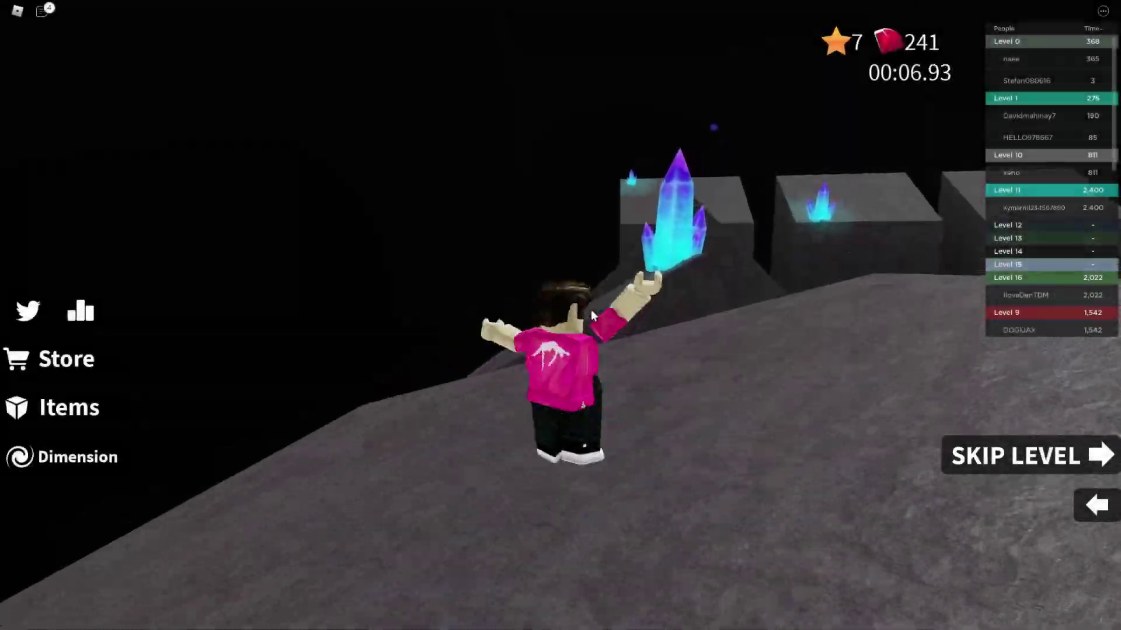
Run up the slope and along the walkway, jump the high block, and pass through the ice archway
key(w)
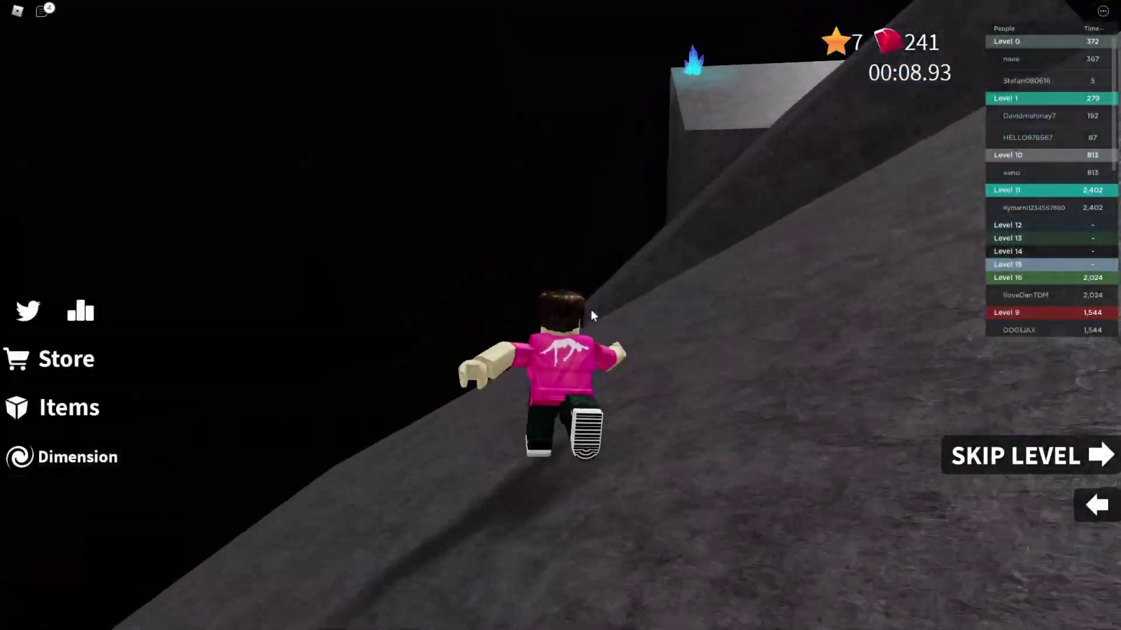
key(w)
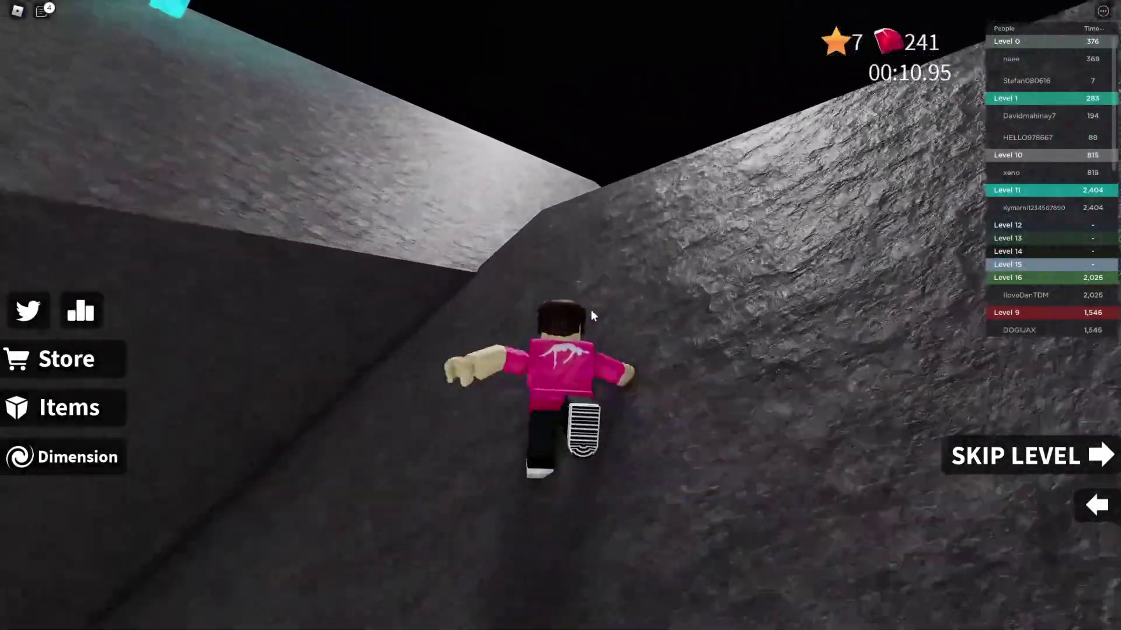
key(w)
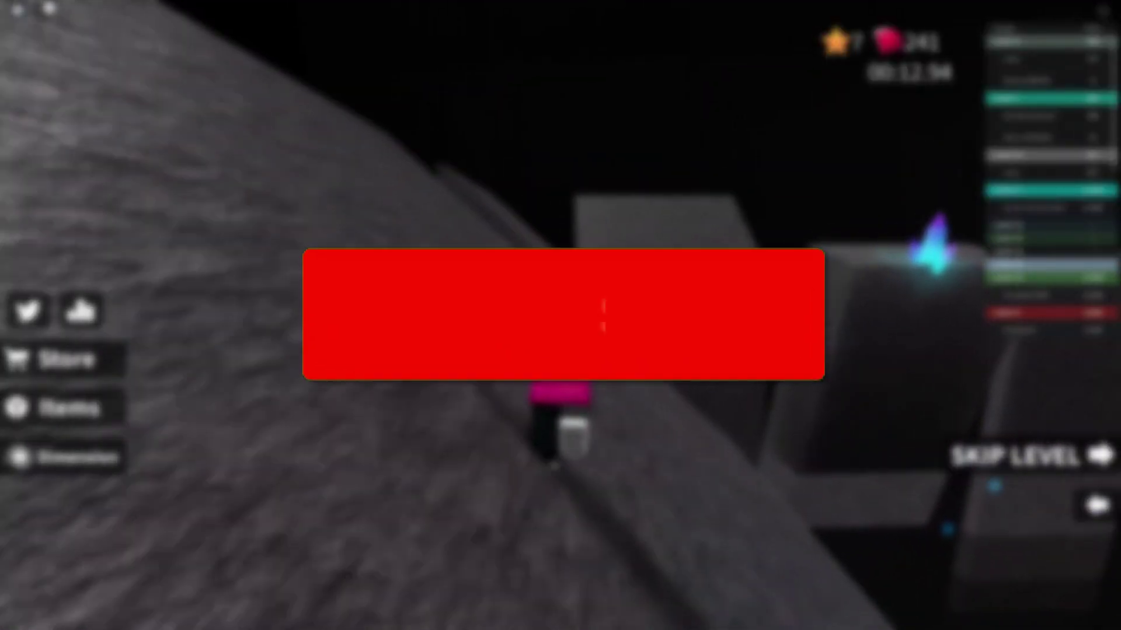
key(w)
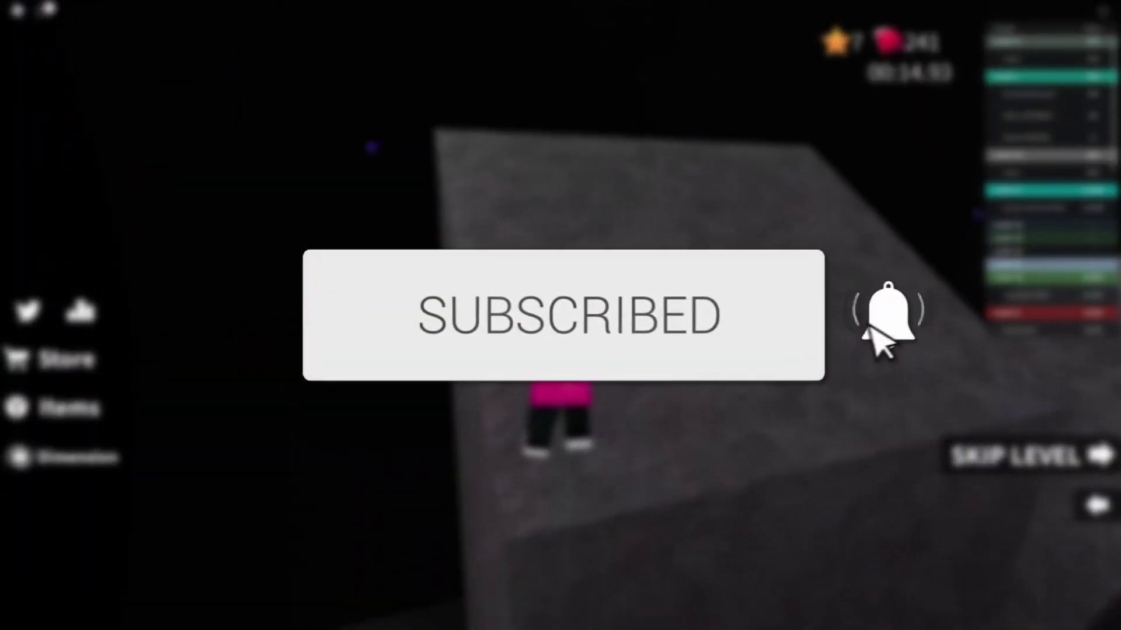
key(w)
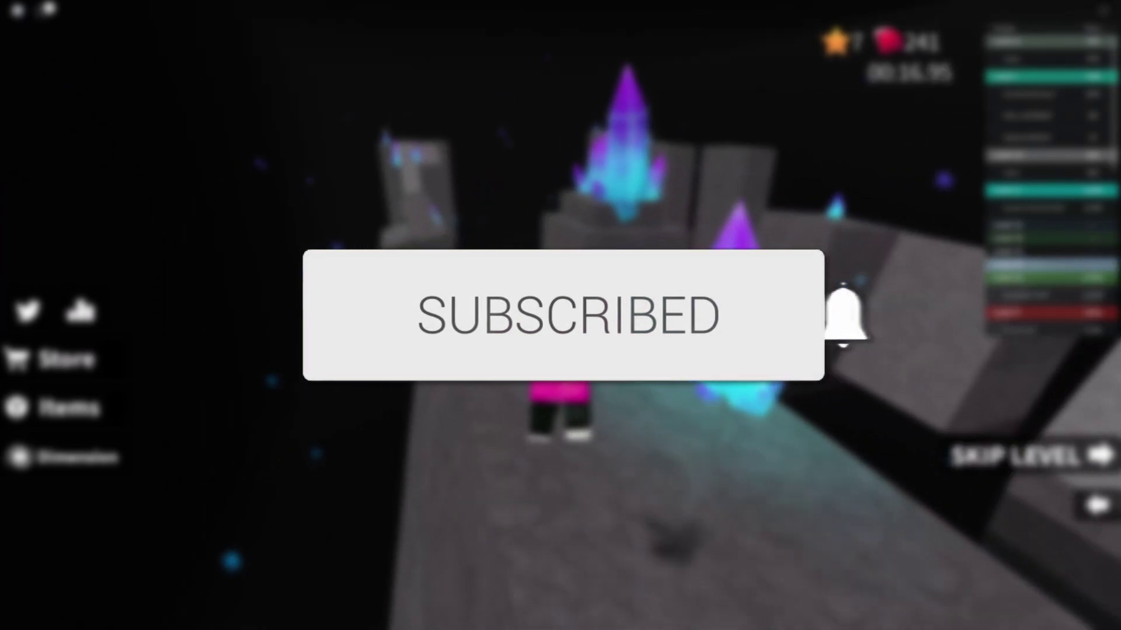
key(w)
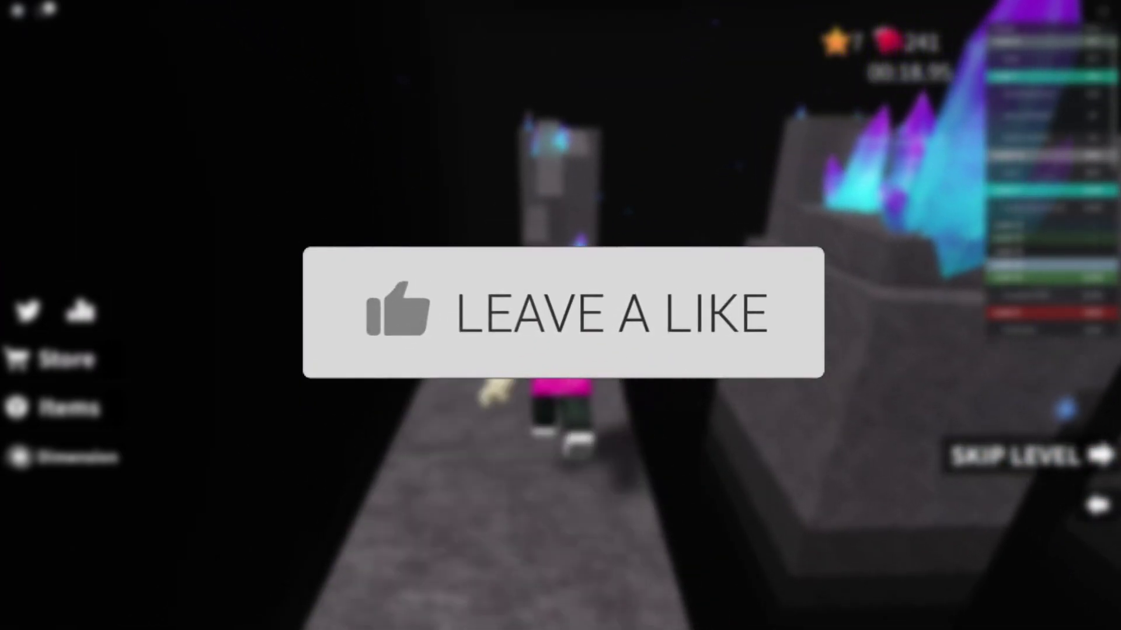
key(w)
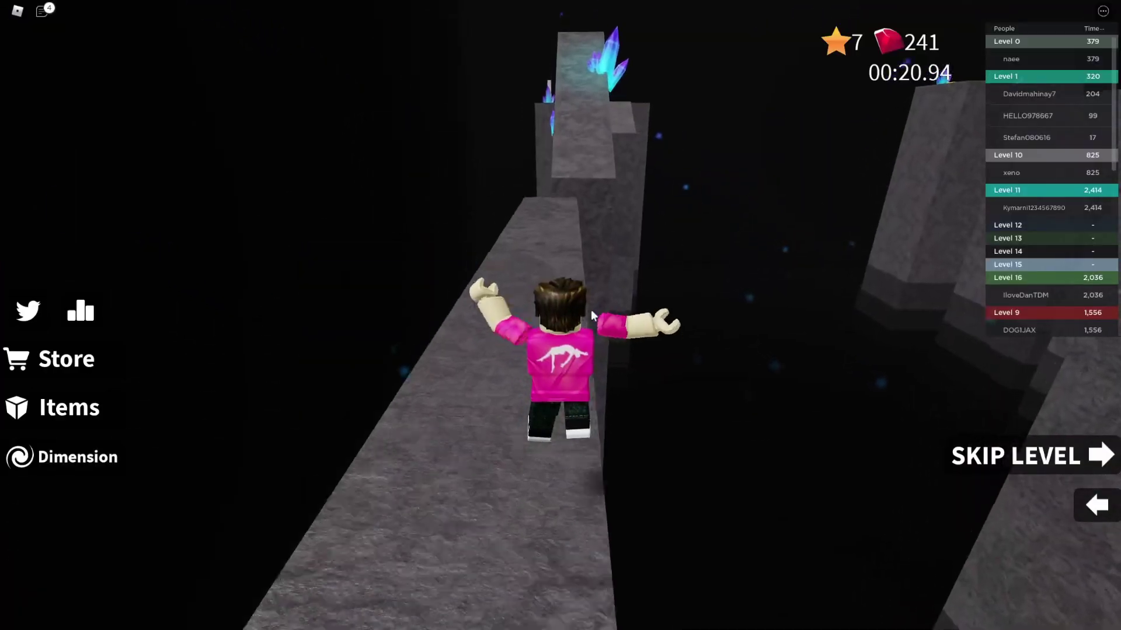
key(w)
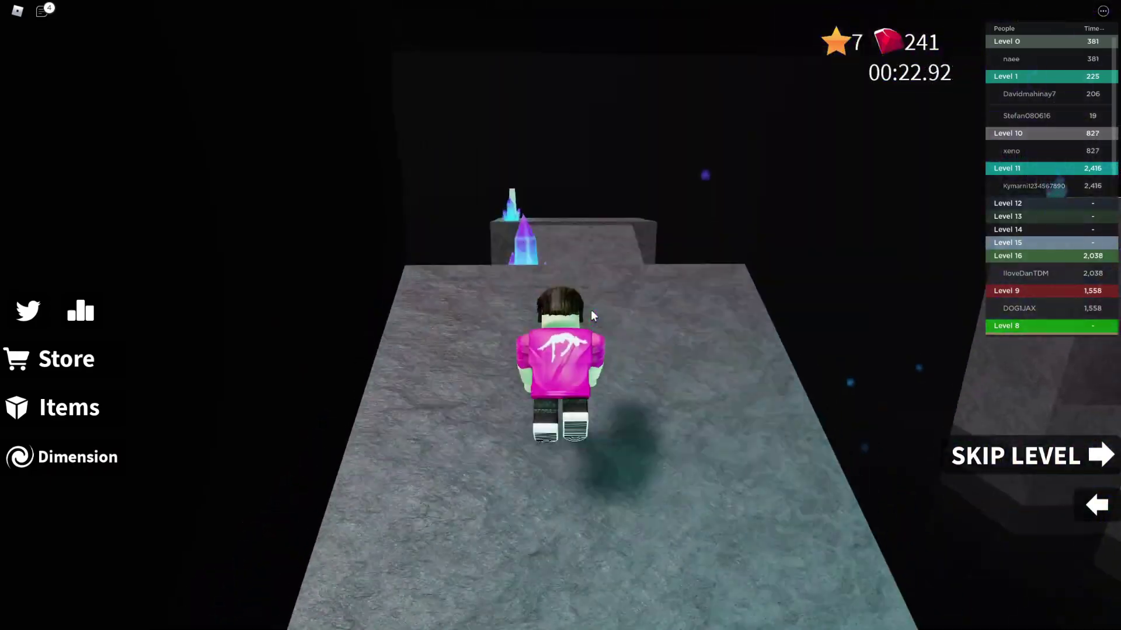
key(w)
key(space)
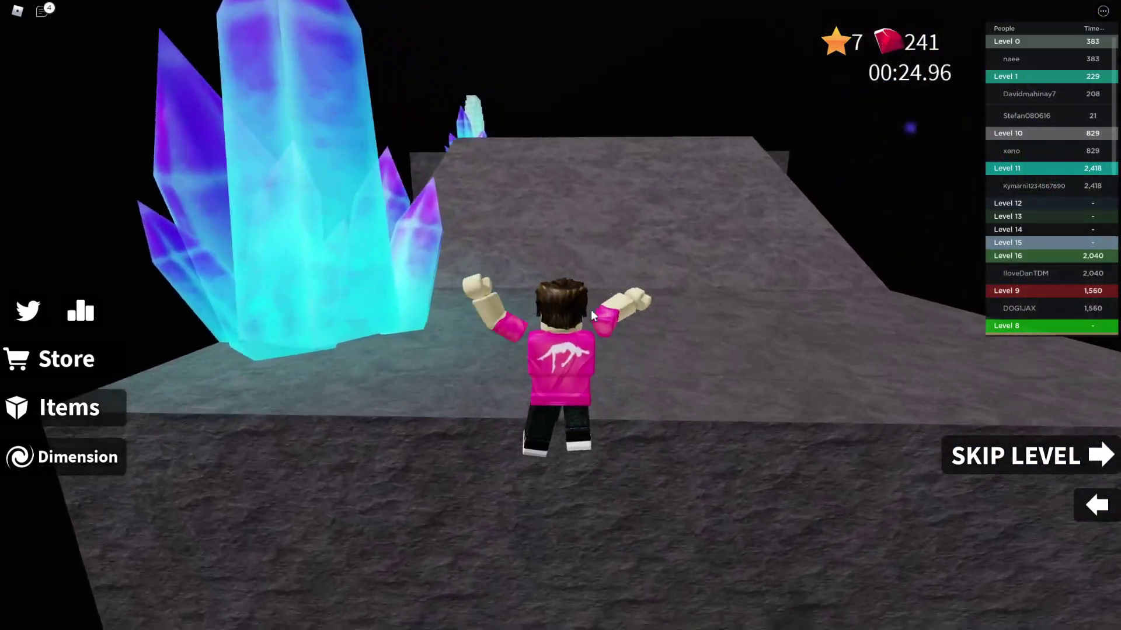
key(w)
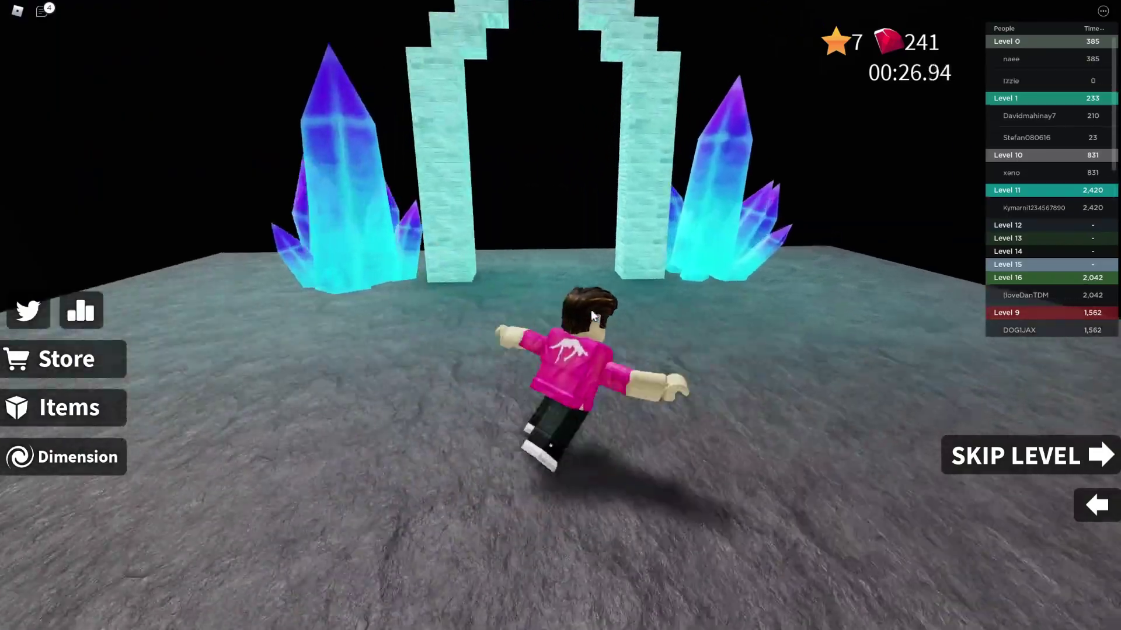
key(w)
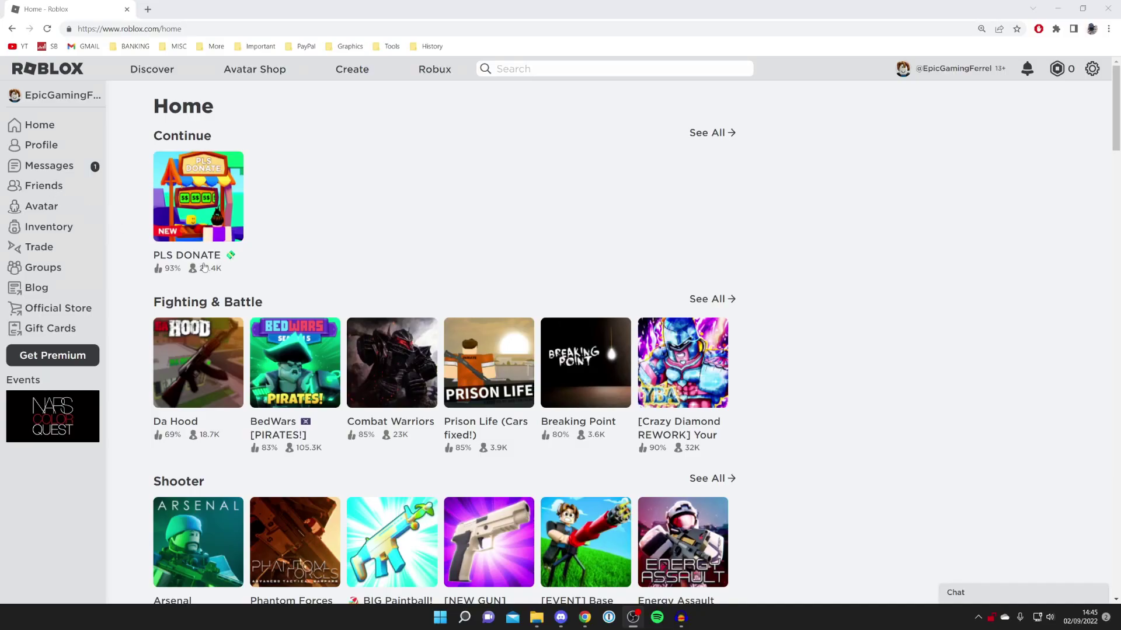
Switch to Chrome and open the list of my experiences from the Create area
click(574, 315)
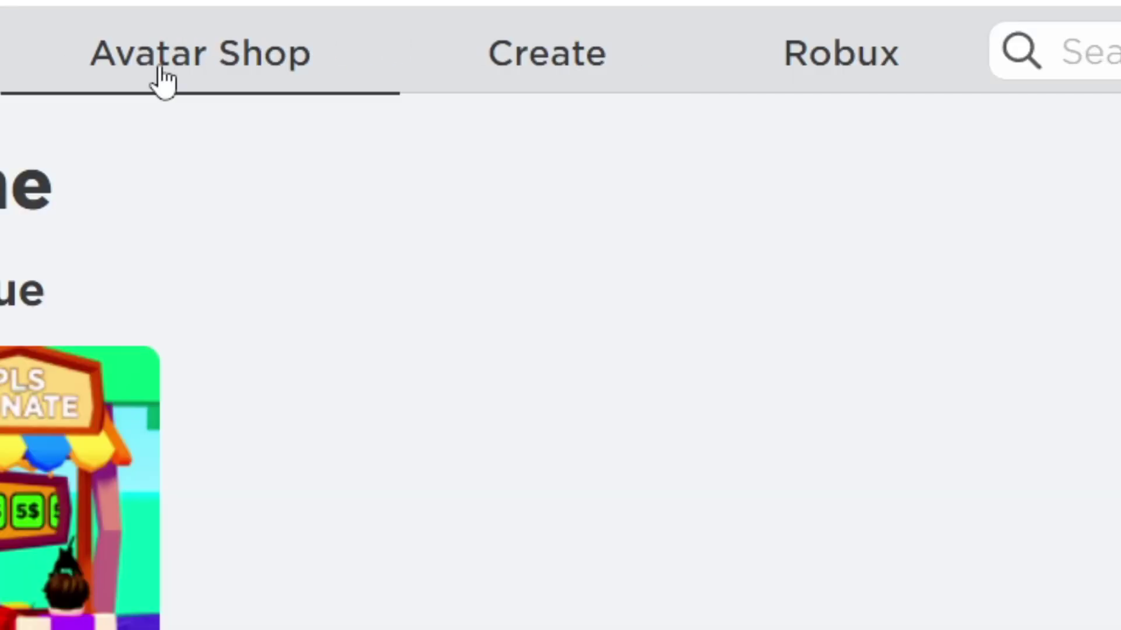
click(570, 75)
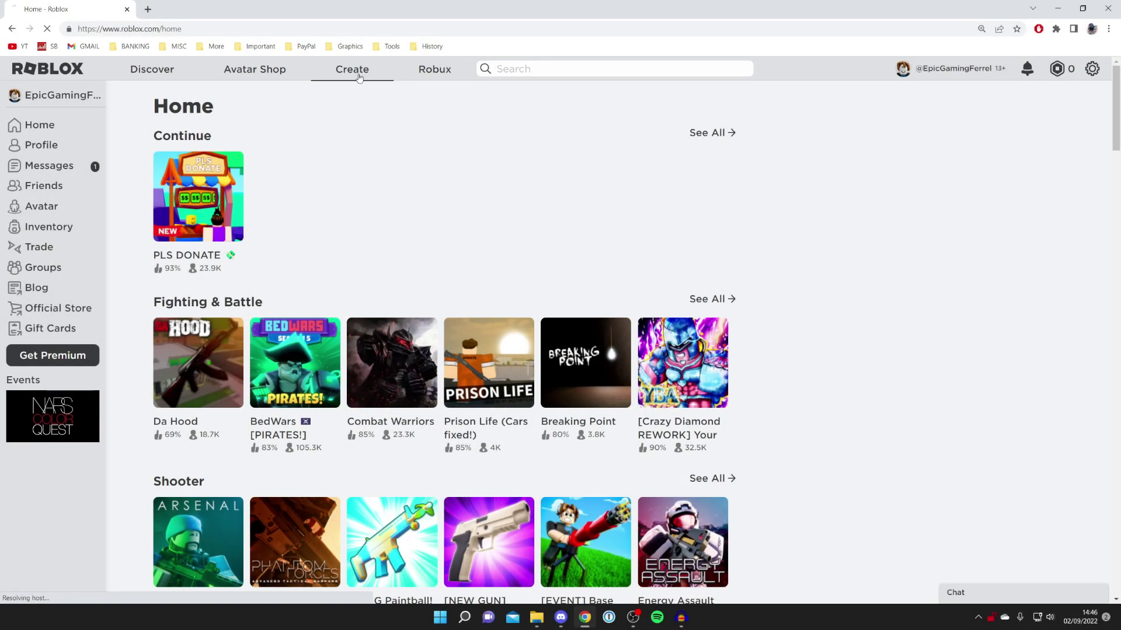
click(359, 78)
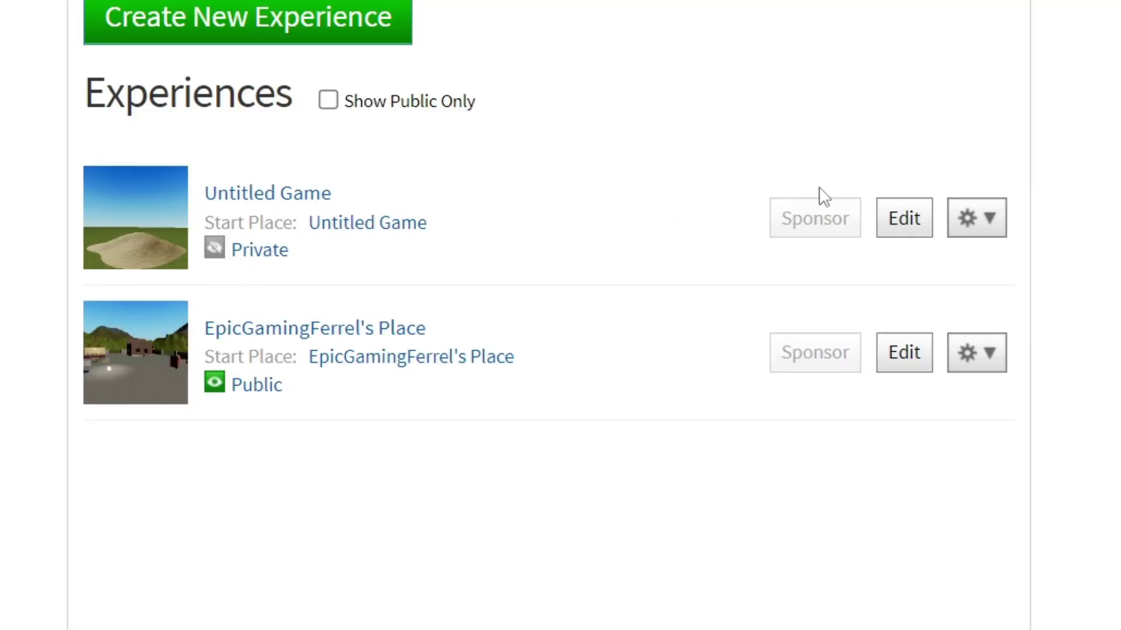
click(991, 227)
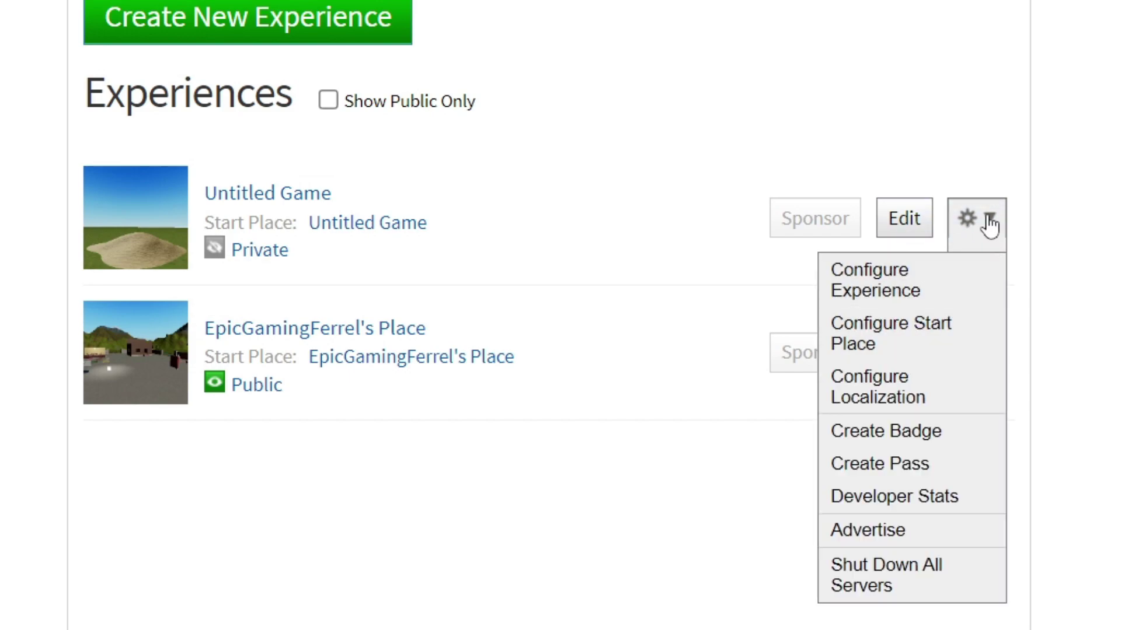
Set Untitled Game to Public in Configure Experience and save the change
click(897, 291)
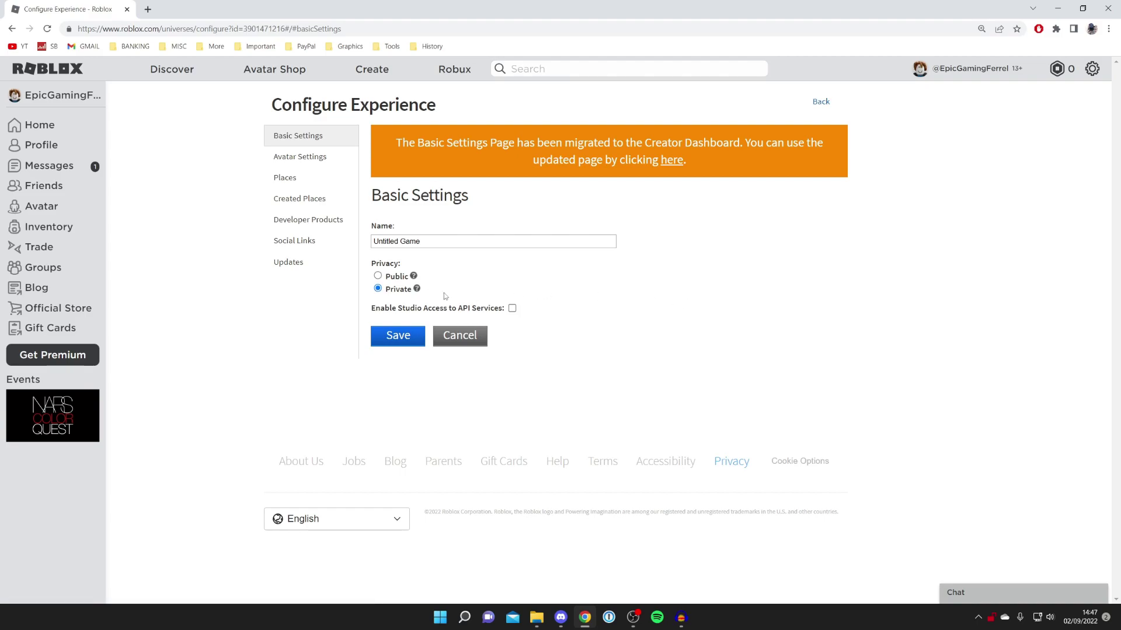
click(377, 276)
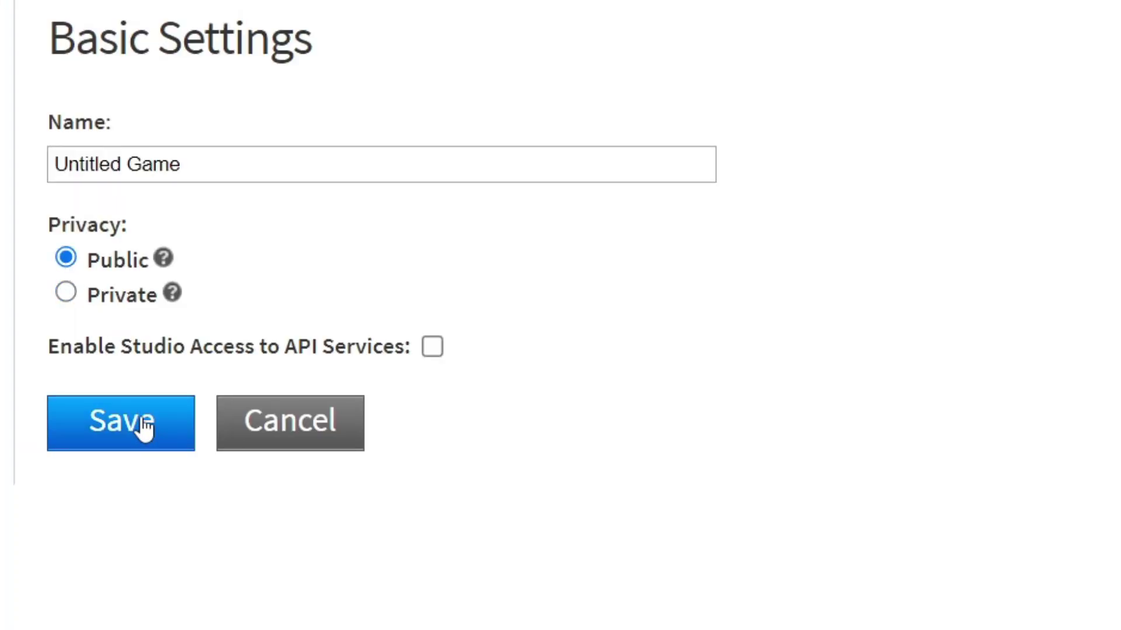
click(401, 335)
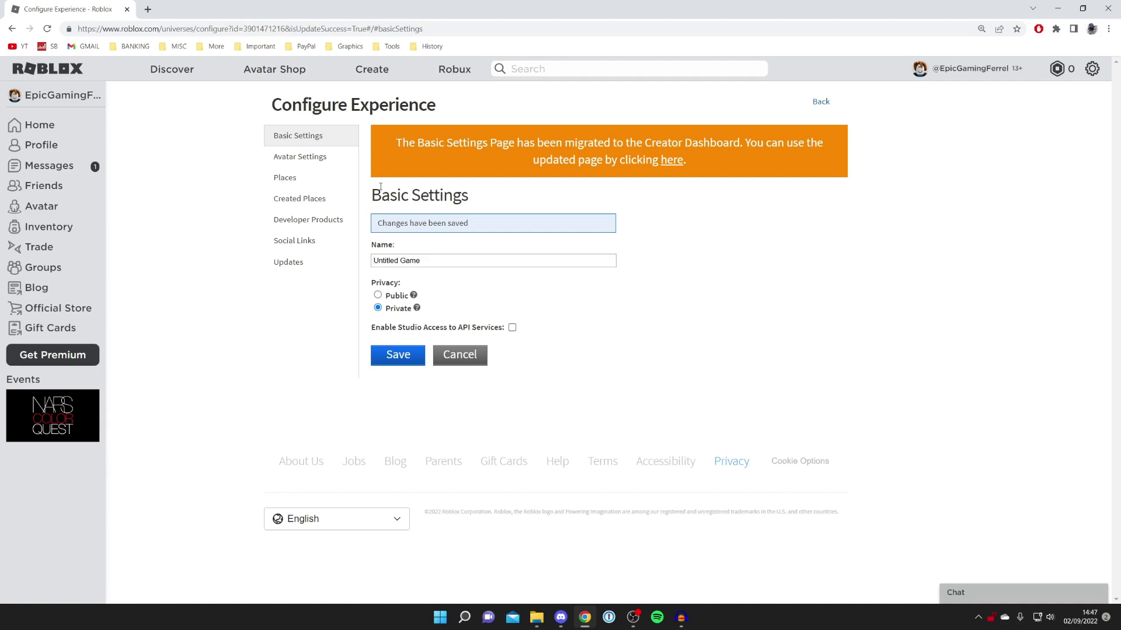
click(379, 75)
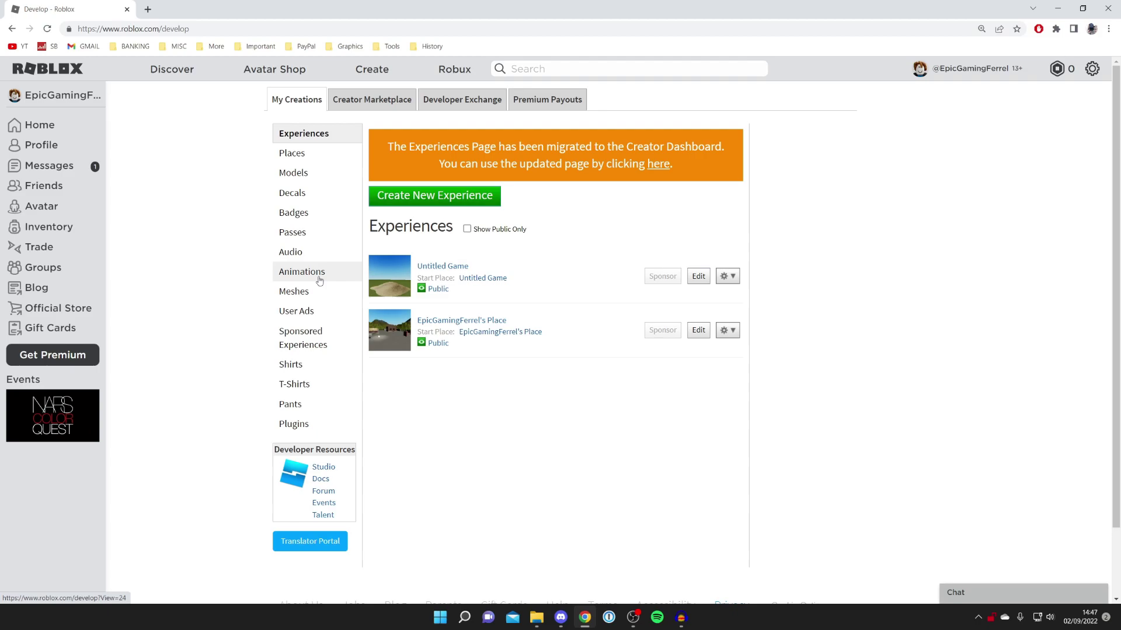
In Game Passes, compare each public experience's passes, then target Untitled Game
click(291, 236)
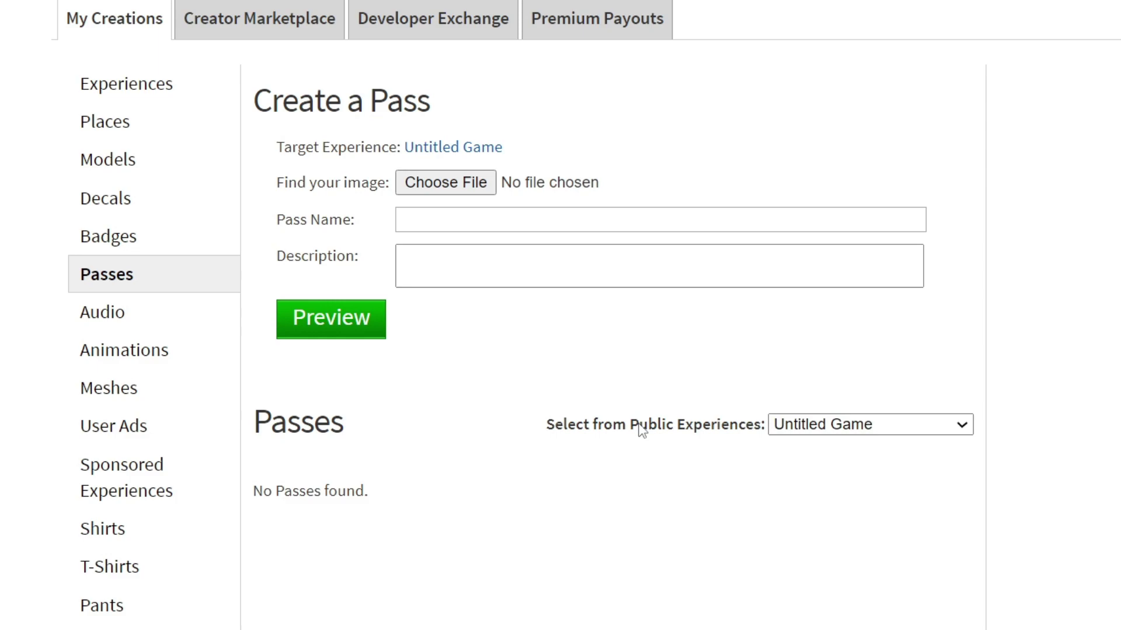
click(870, 424)
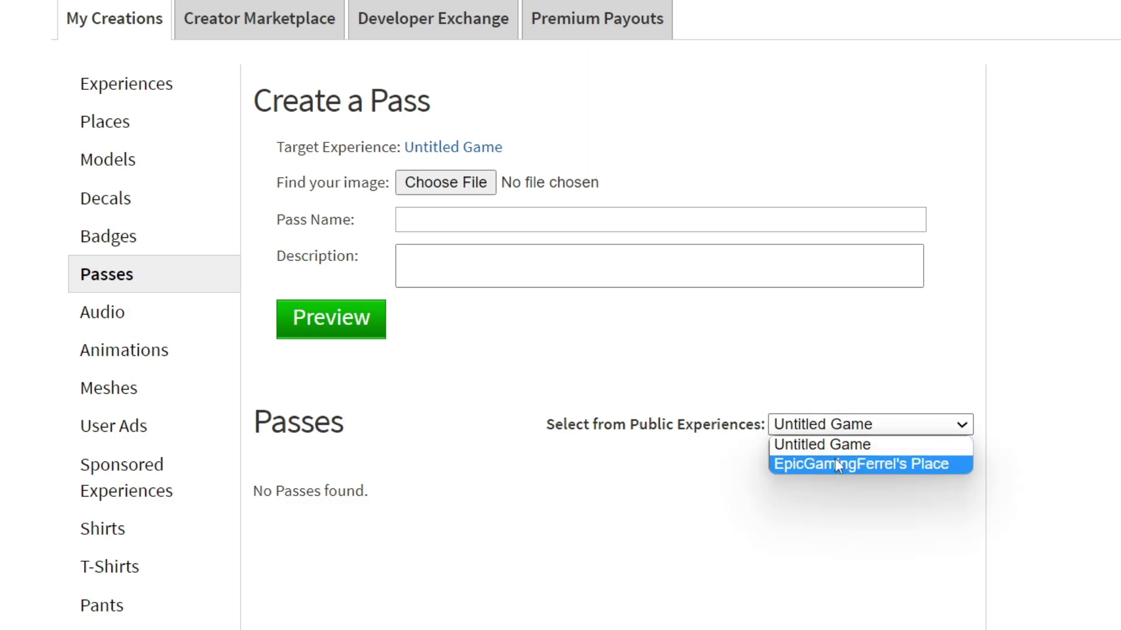
click(831, 396)
click(845, 430)
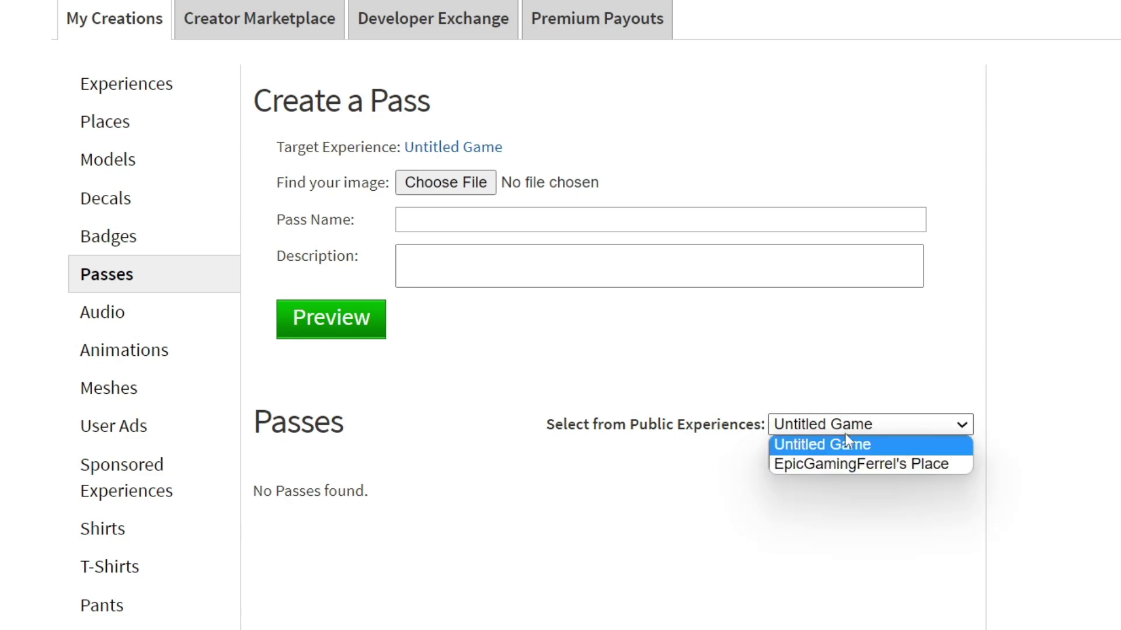
click(836, 446)
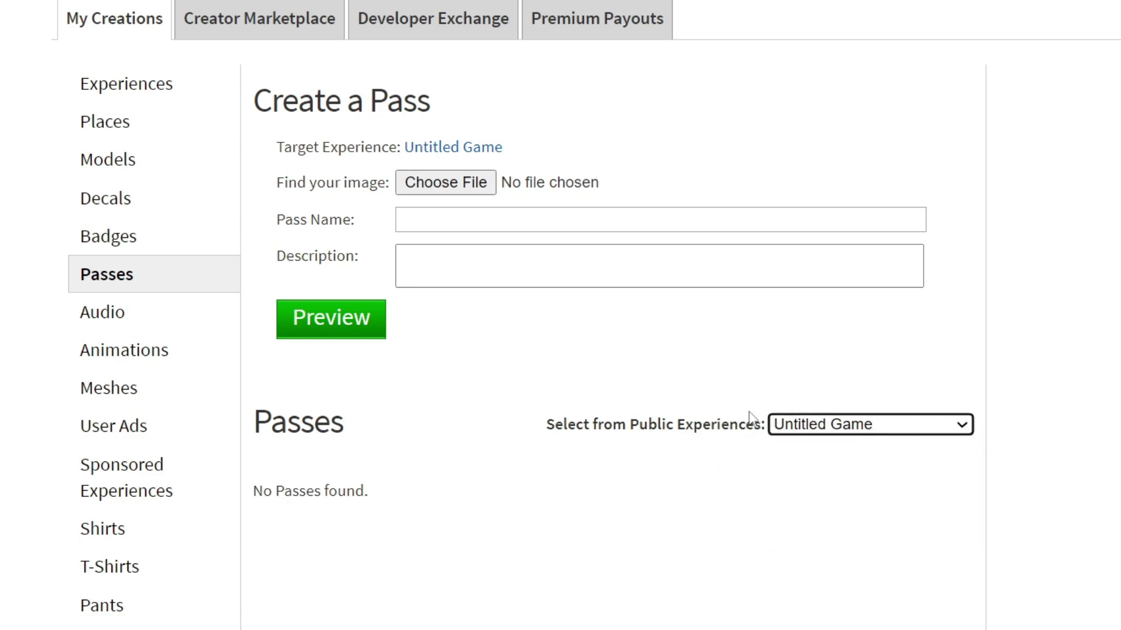
click(847, 424)
click(852, 461)
click(917, 424)
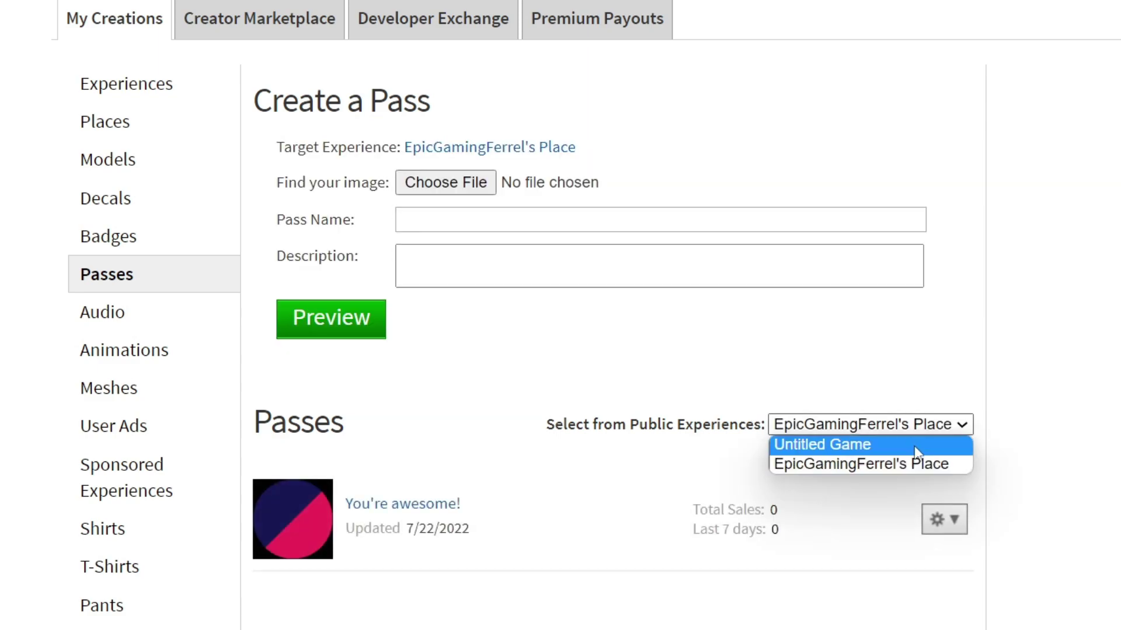
click(914, 446)
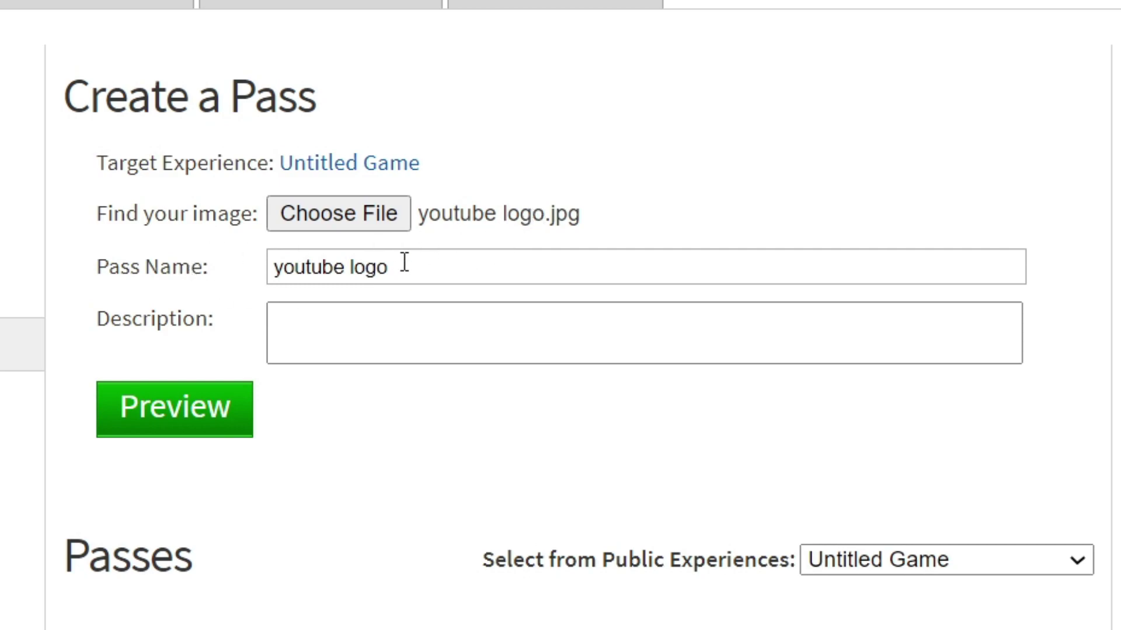
Replace the default pass name with 'GuideRealm Pass'
drag(445, 262, 64, 244)
key(BackSpace)
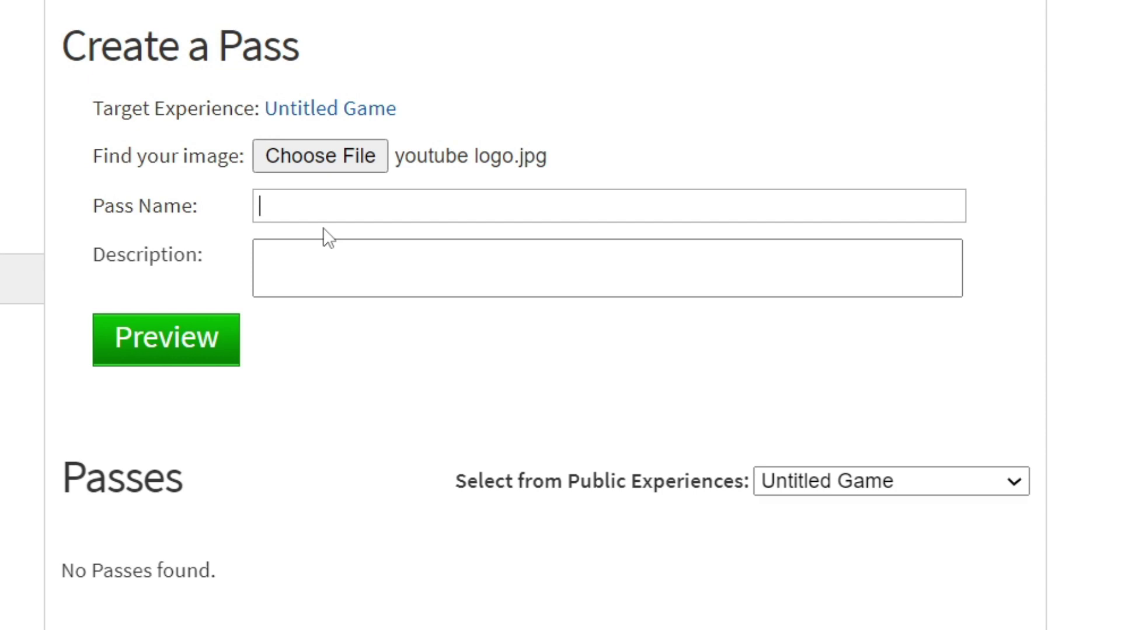
text(GuideRakn)
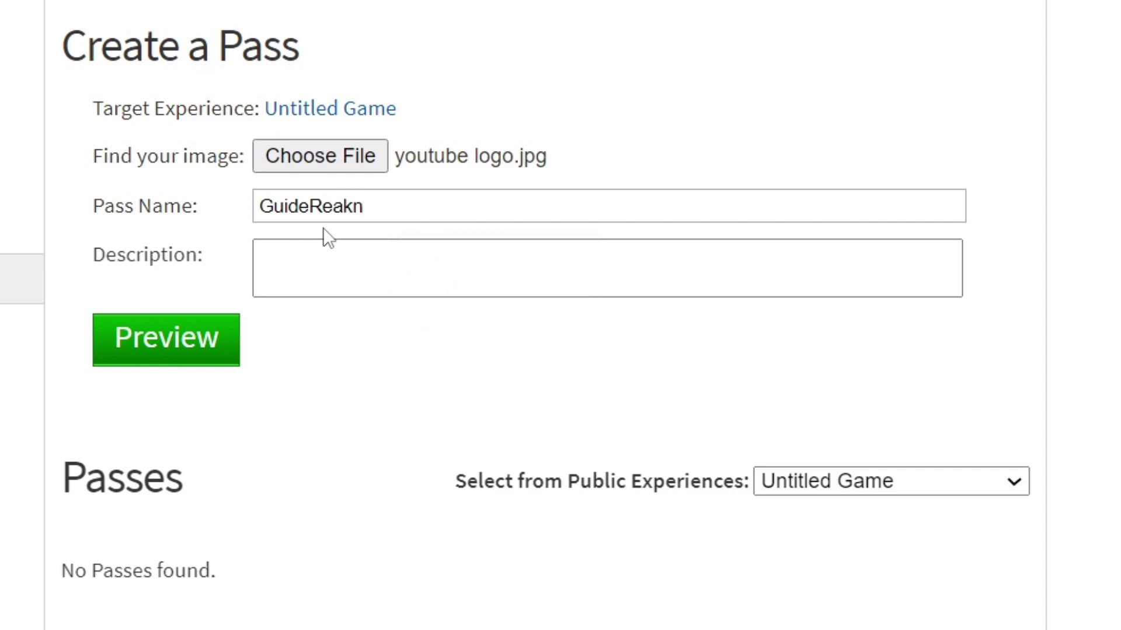
key(BackSpace)
key(BackSpace)
text(lm Pass)
Add the description 'This is for a YouTube video.', preview, and verify the upload
click(329, 243)
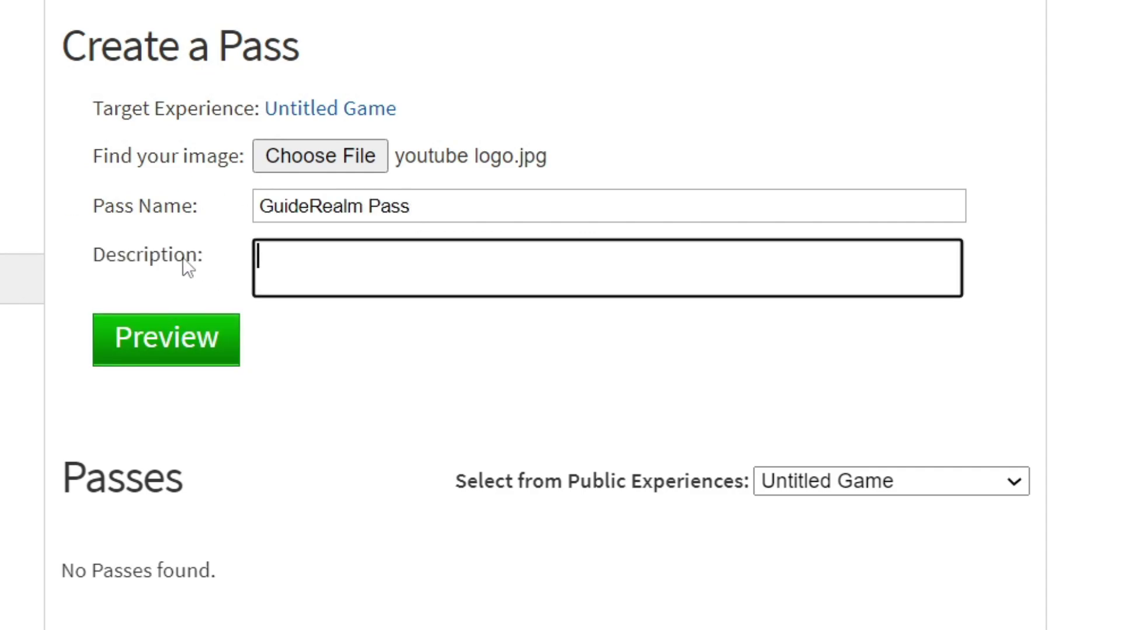
text(This is for a YouTube video.)
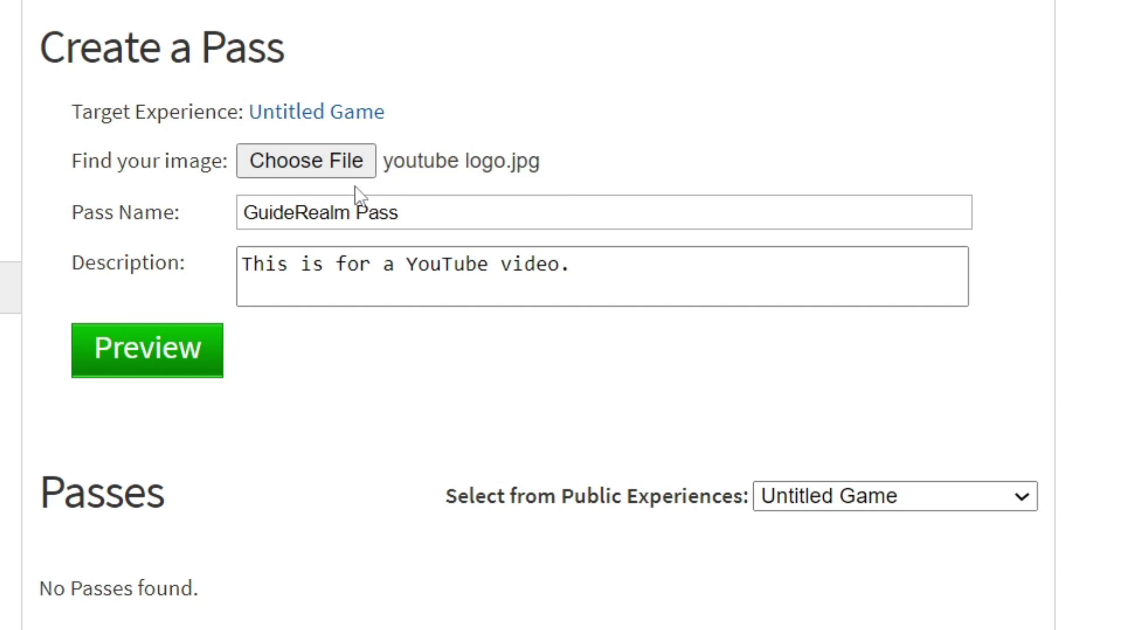
click(146, 349)
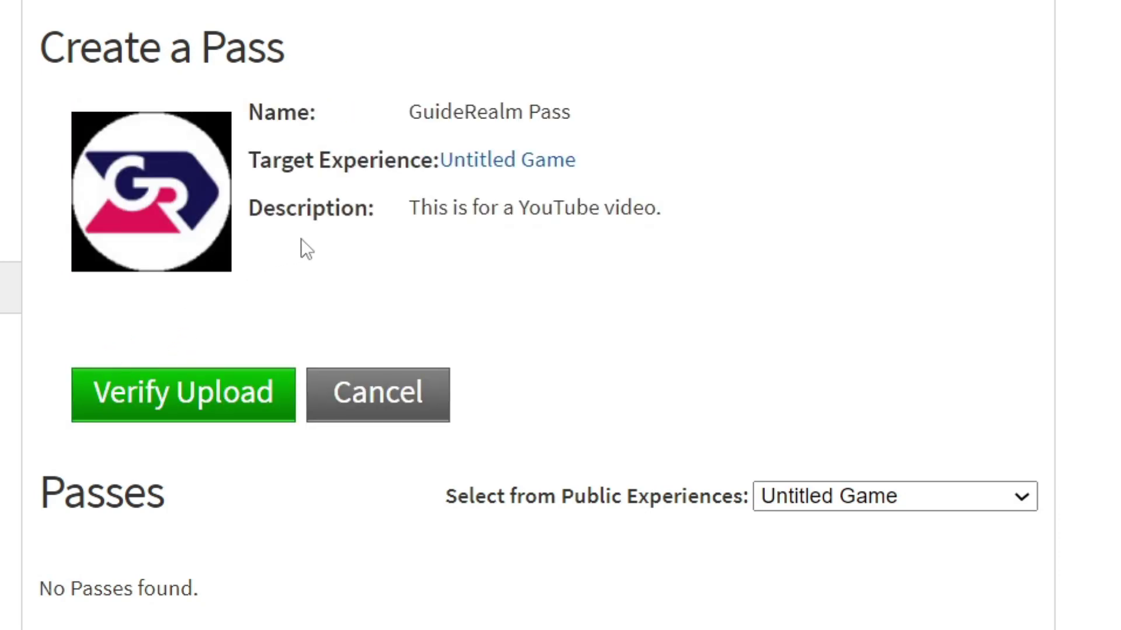
click(183, 419)
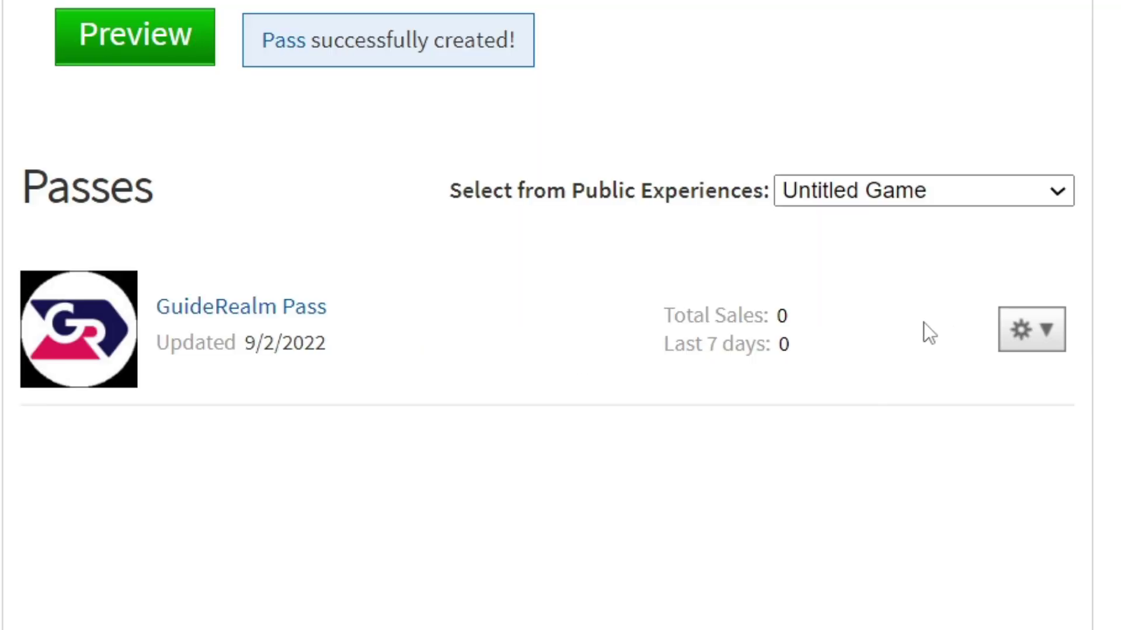
click(1021, 331)
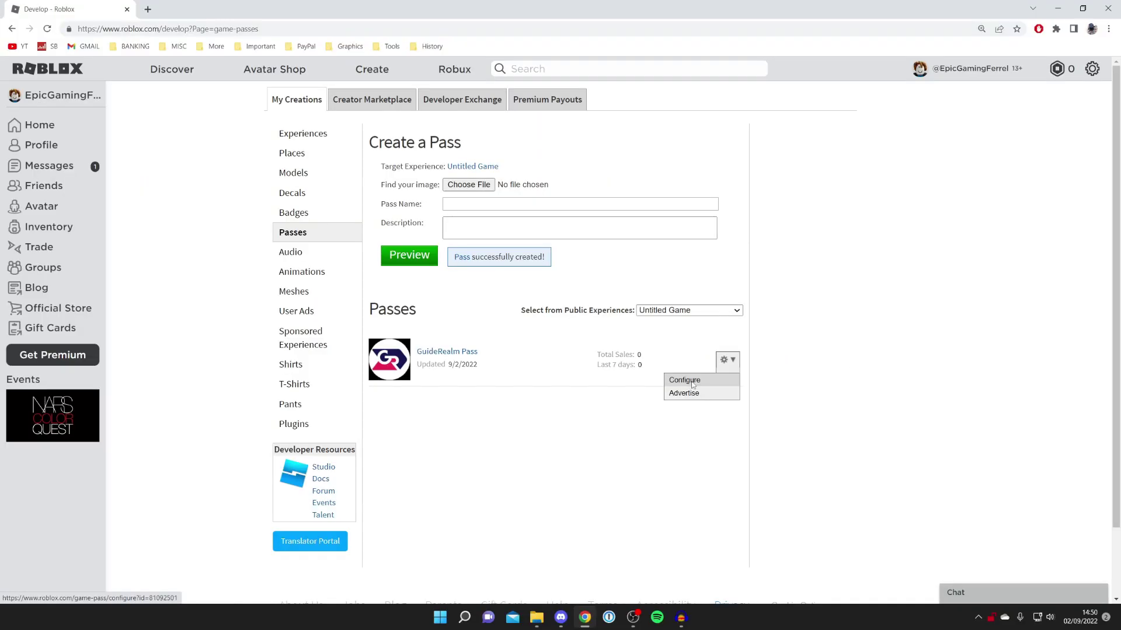
Turn on Item for Sale for GuideRealm Pass at 10 Robux and save
click(914, 397)
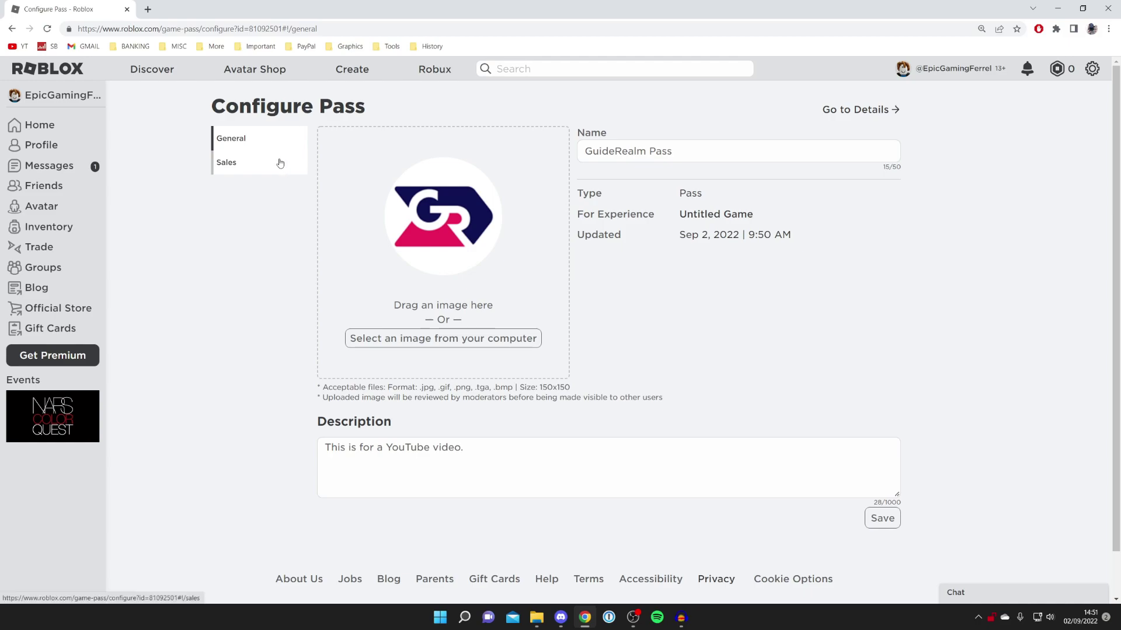
click(222, 163)
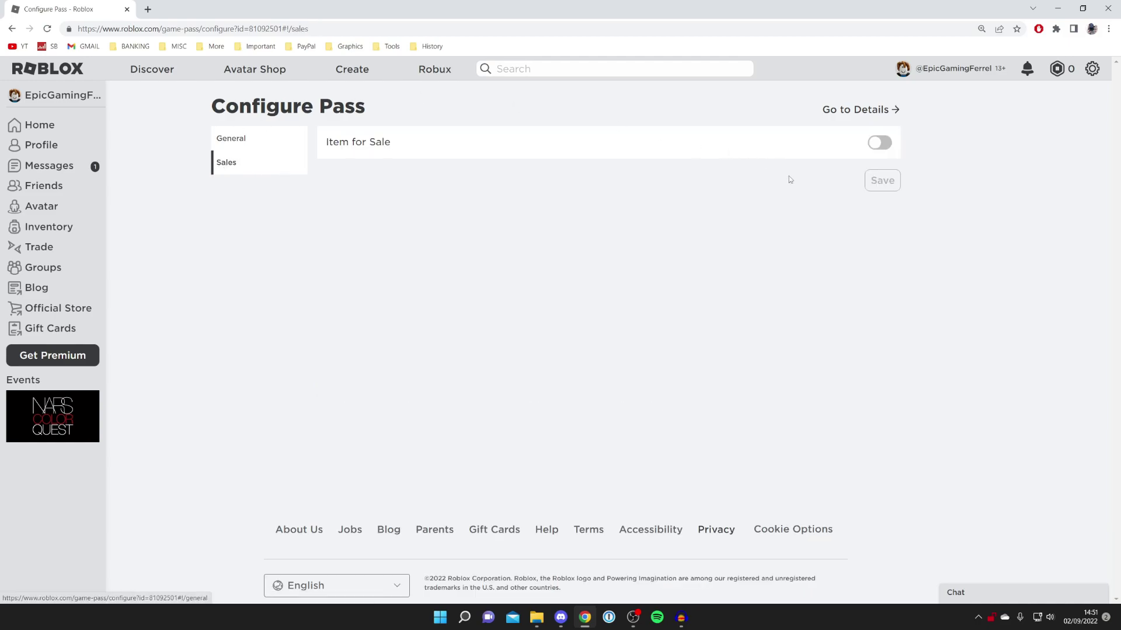
click(878, 144)
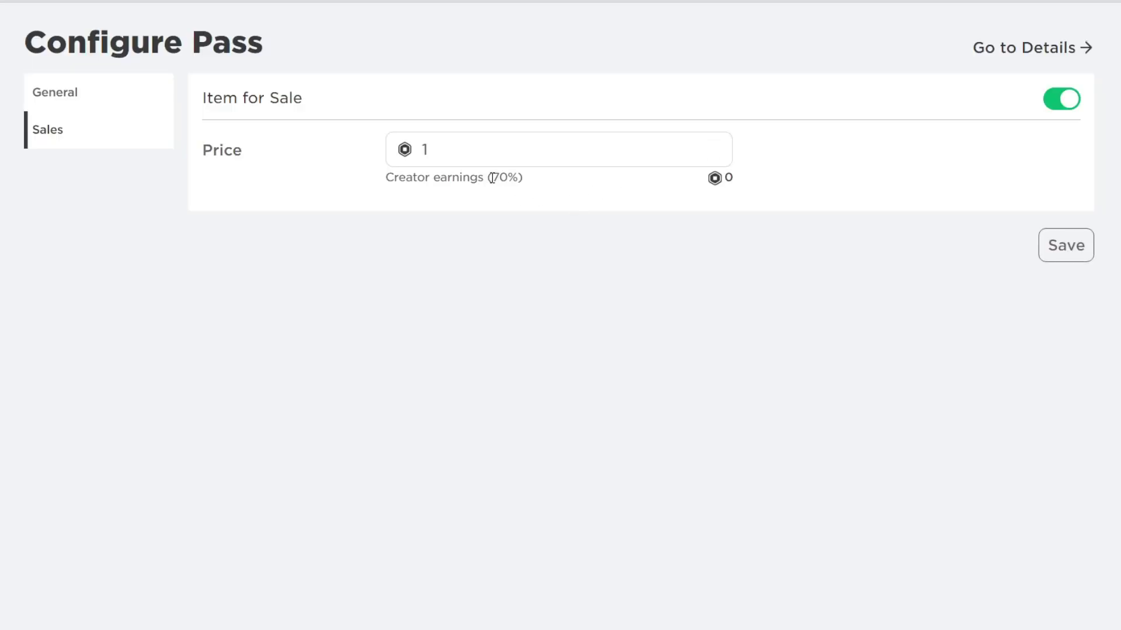
click(446, 139)
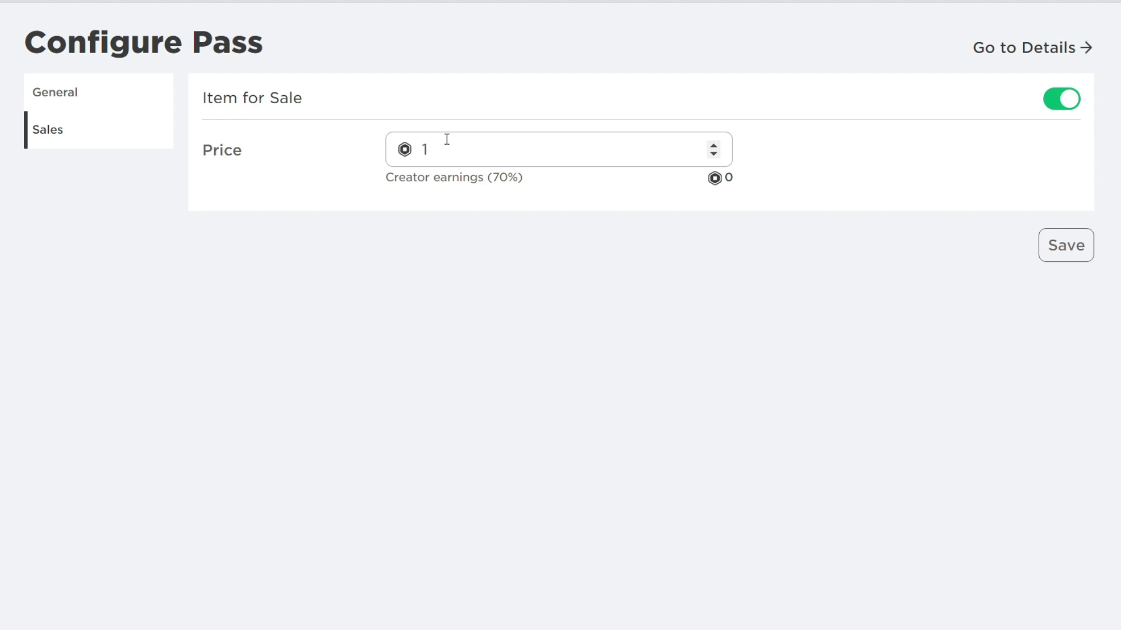
text(0)
click(465, 173)
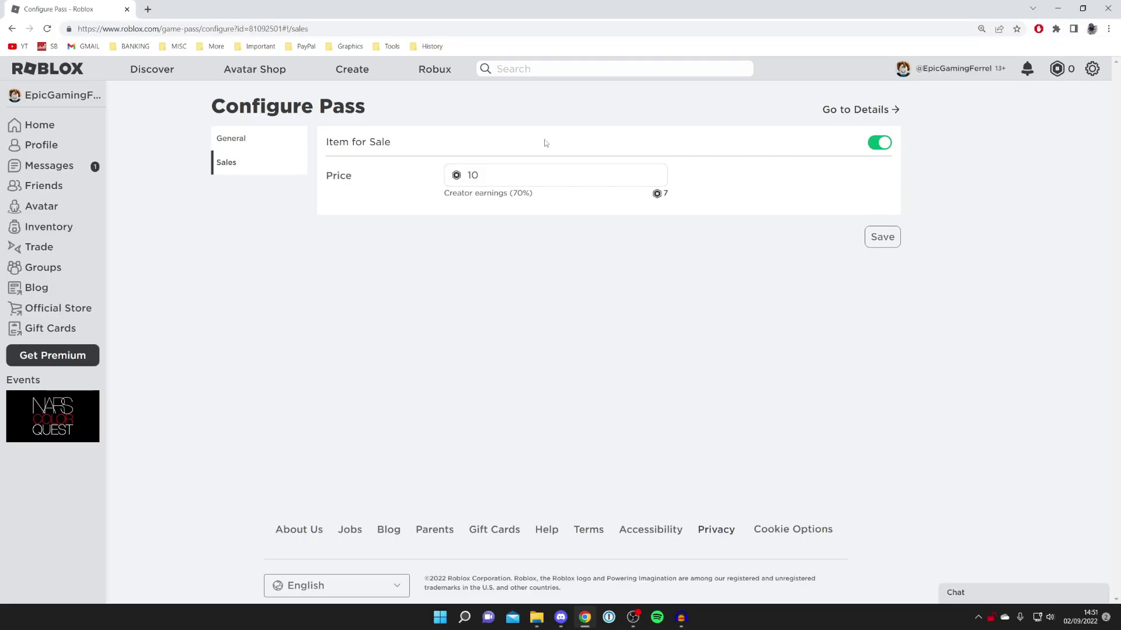
click(884, 238)
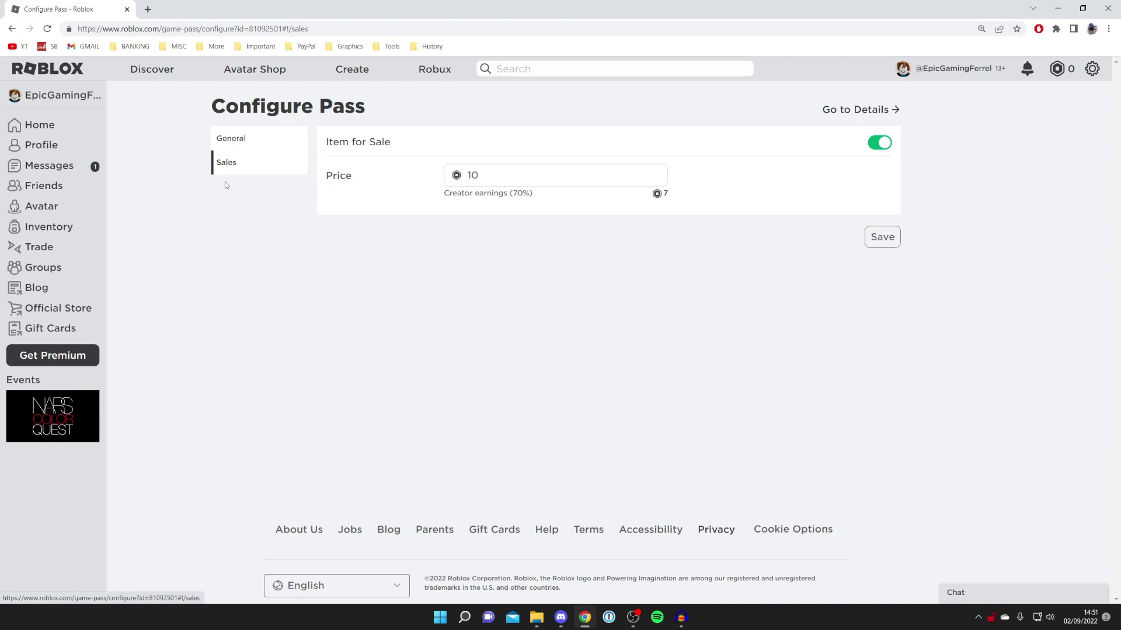
click(353, 78)
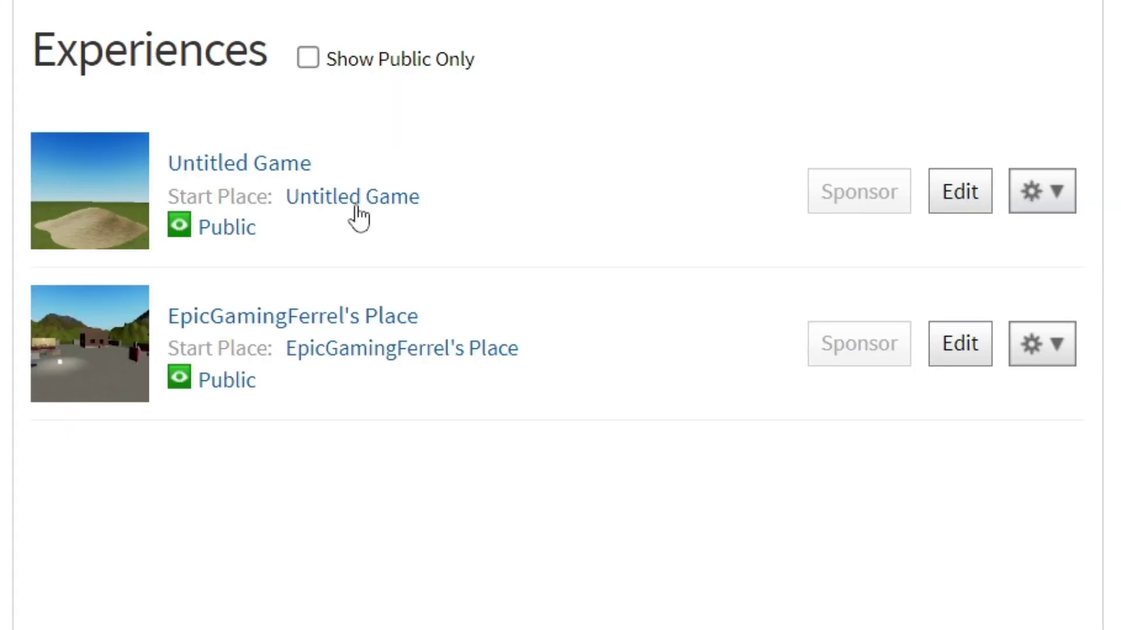
Open the GuideRealm Pass item page from Untitled Game's Store tab
click(321, 196)
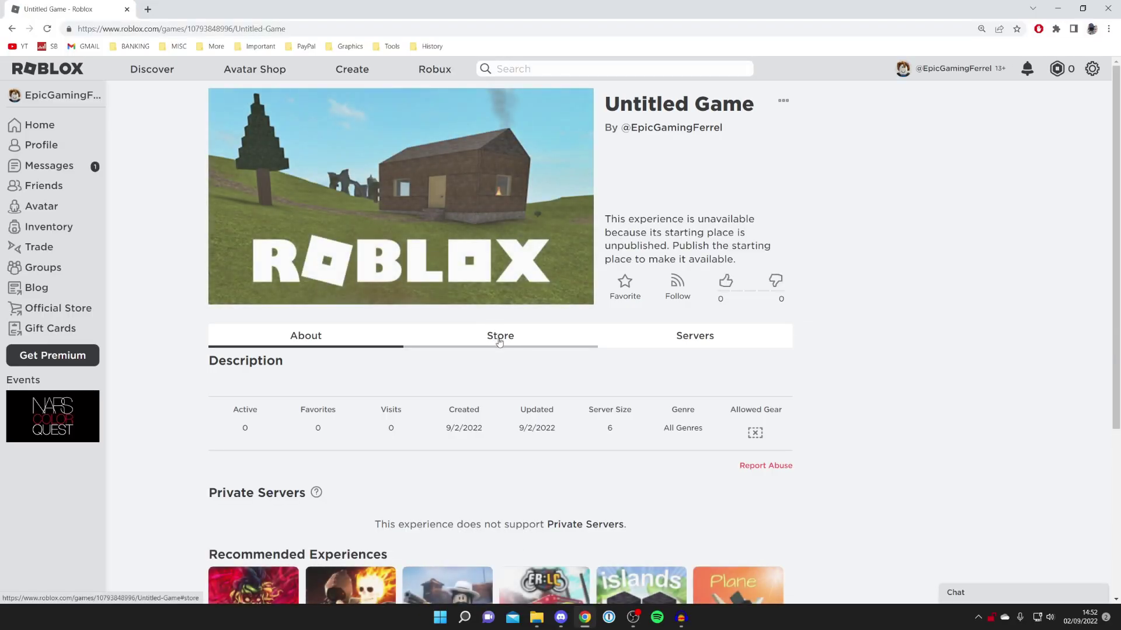
click(499, 339)
scroll(493, 337, down, 1)
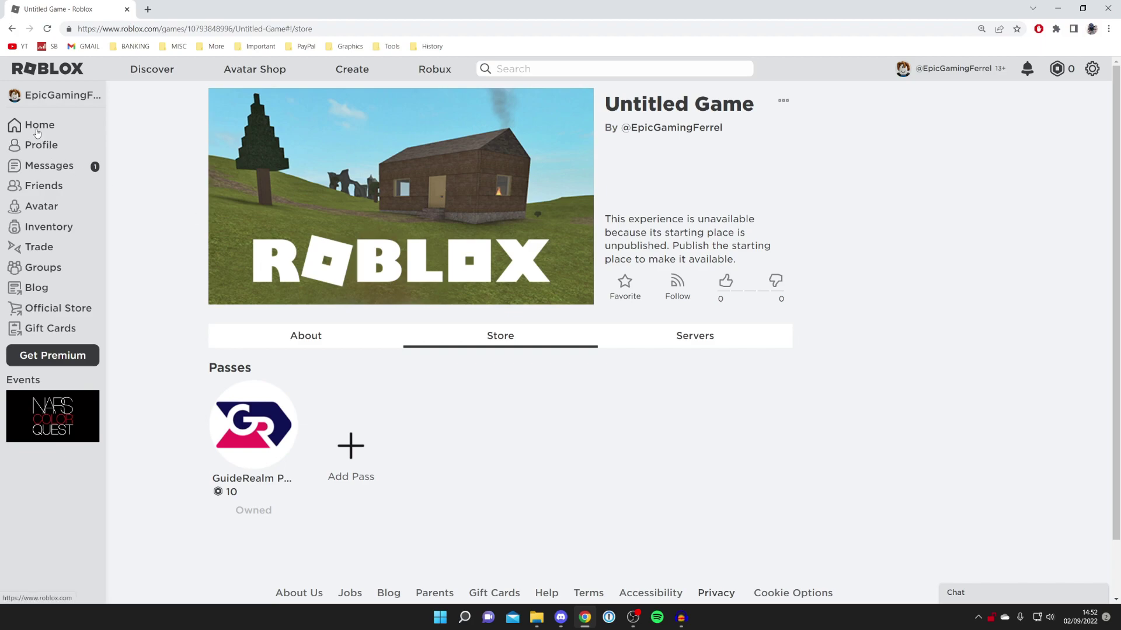
click(258, 416)
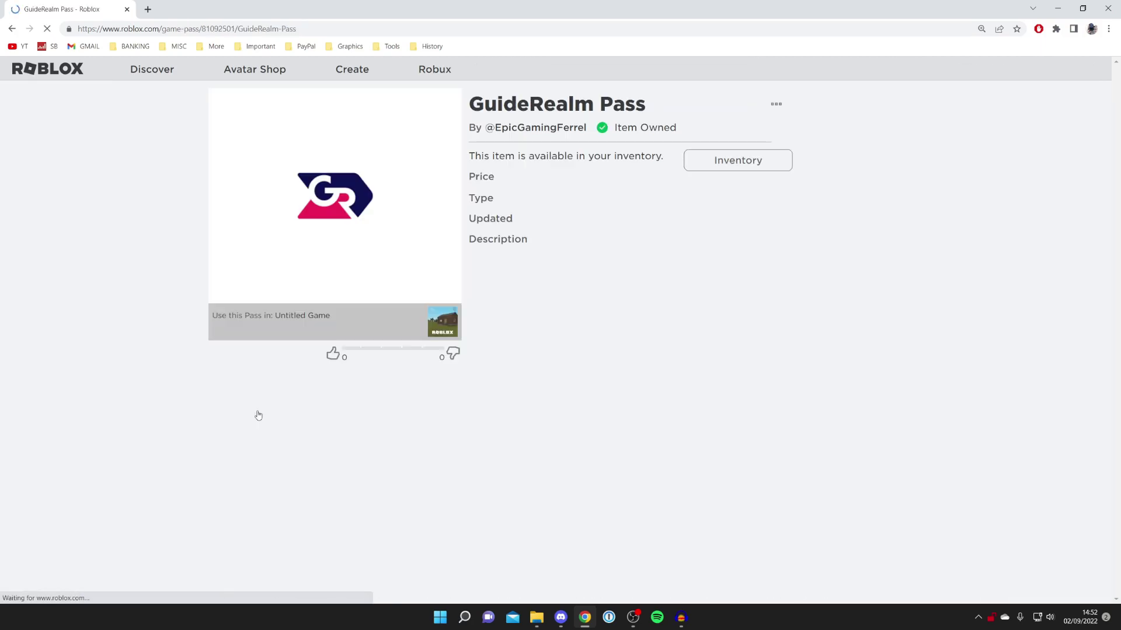